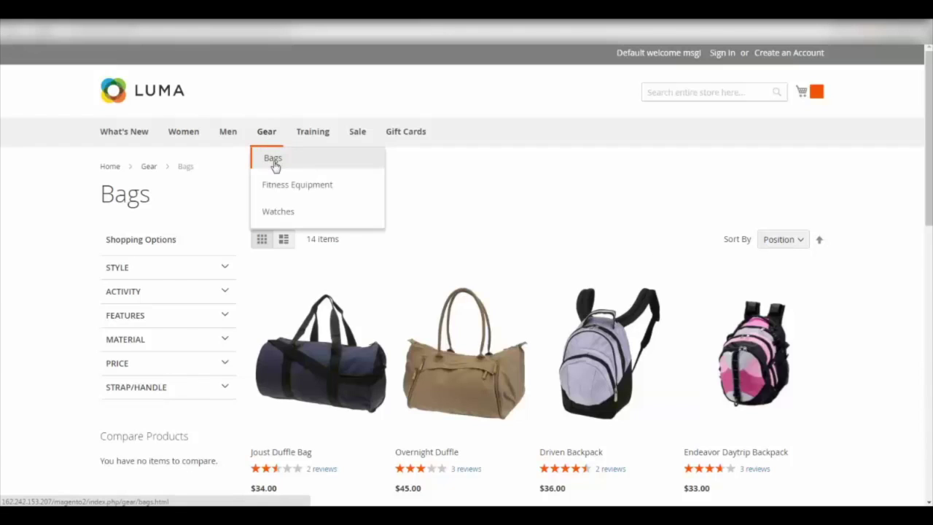
Open the $45.00 Overnight Duffle page from the Bags grid and scroll through its details
{"action": "left_click", "coordinate": [455, 360]}
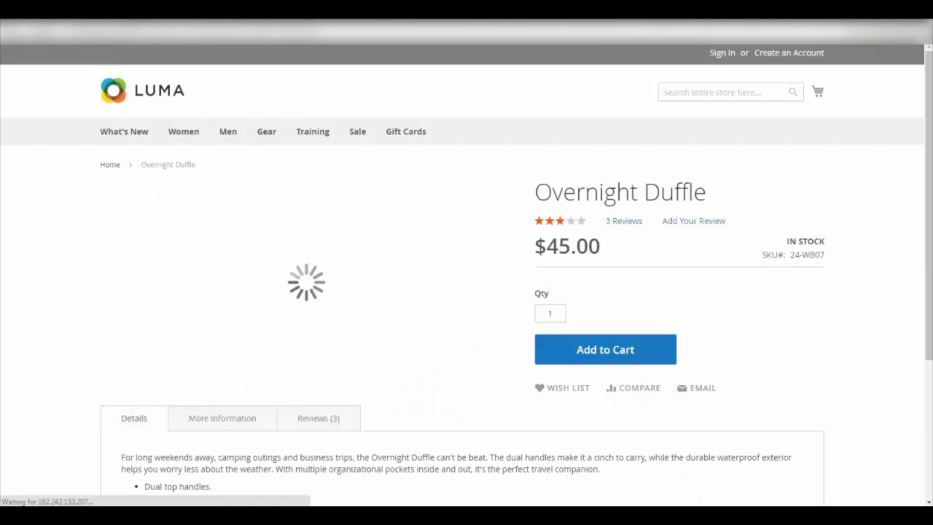
{"action": "scroll", "coordinate": [924, 244], "scroll_direction": "down", "scroll_amount": 3}
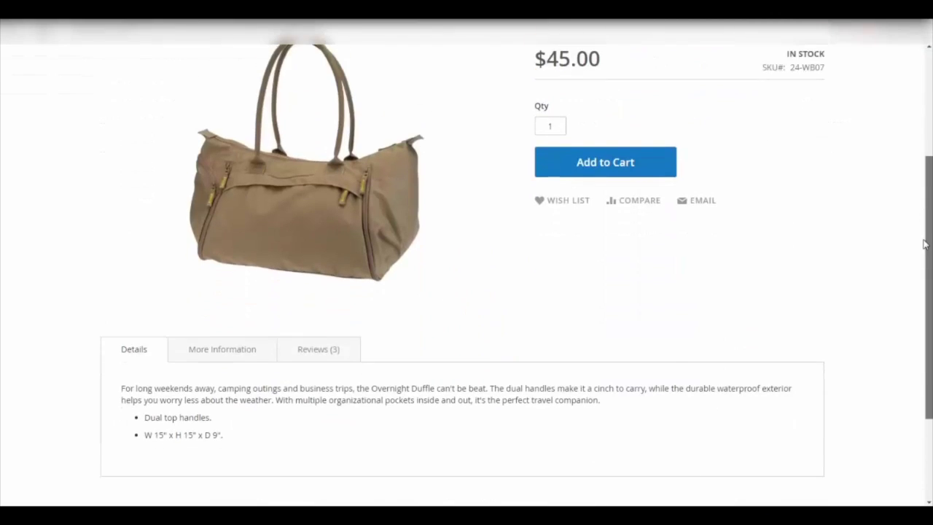
{"action": "scroll", "coordinate": [924, 244], "scroll_direction": "down", "scroll_amount": 1}
{"action": "scroll", "coordinate": [924, 260], "scroll_direction": "up", "scroll_amount": 3}
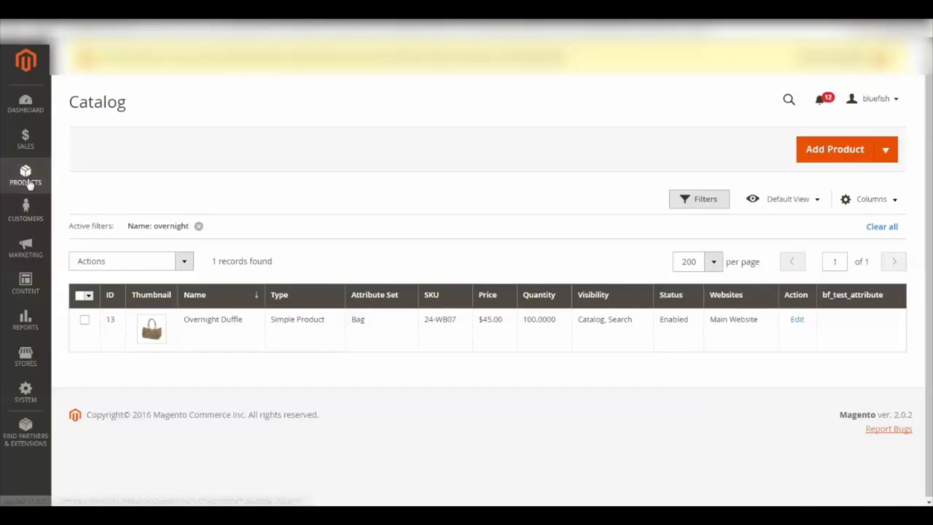
Edit Overnight Duffle and expand Advanced Settings to show its empty Related Products section
{"action": "left_click", "coordinate": [232, 332]}
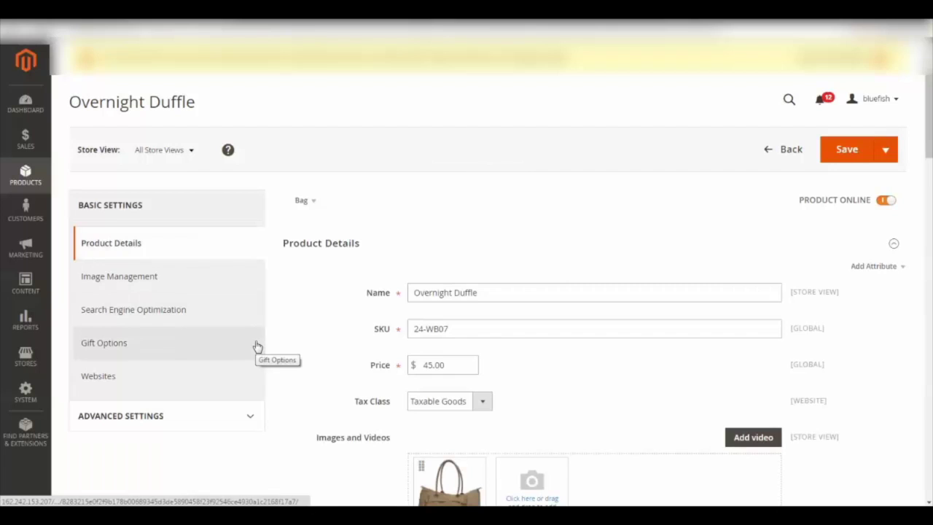
{"action": "left_click", "coordinate": [157, 420]}
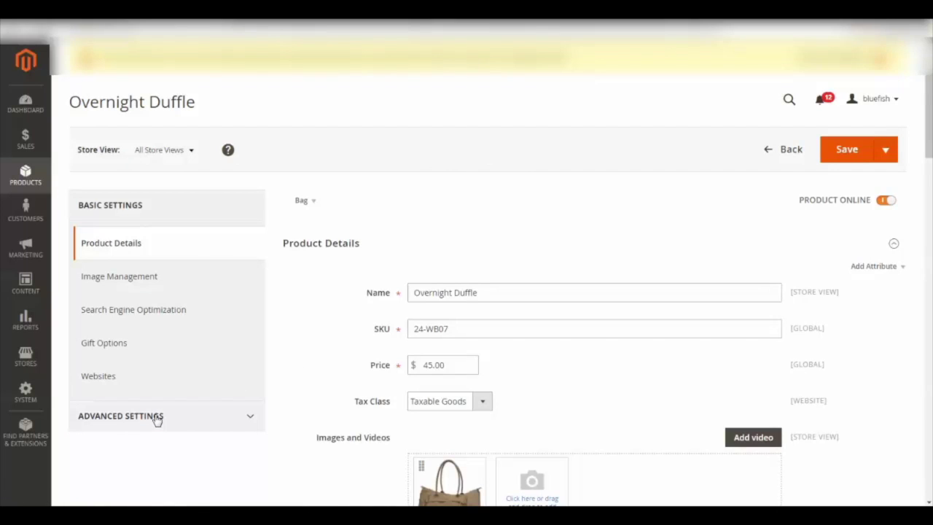
{"action": "left_click_drag", "start_coordinate": [931, 149], "coordinate": [931, 213]}
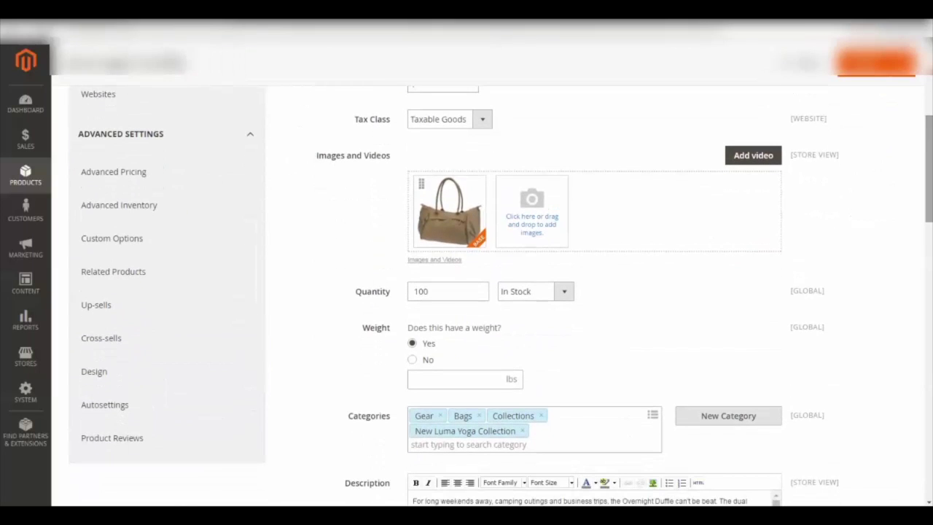
{"action": "left_click", "coordinate": [113, 273]}
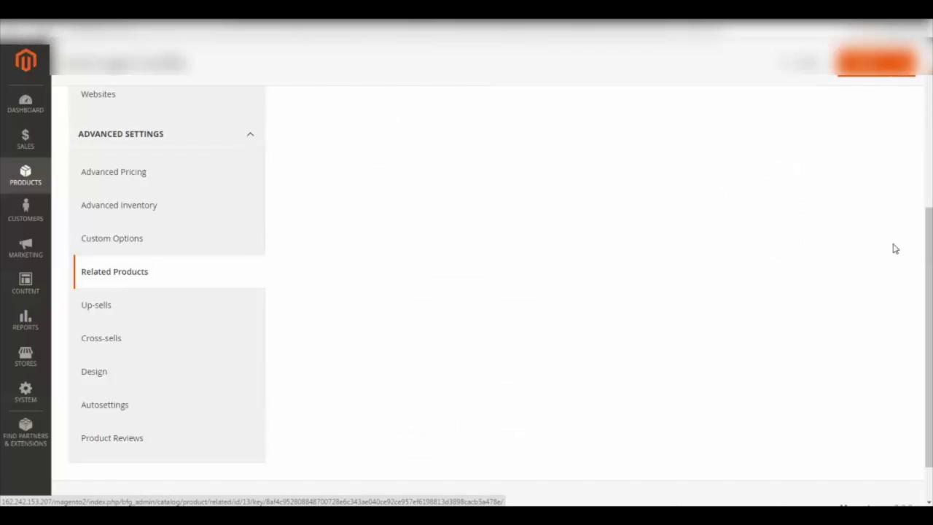
{"action": "left_click_drag", "start_coordinate": [930, 271], "coordinate": [922, 167]}
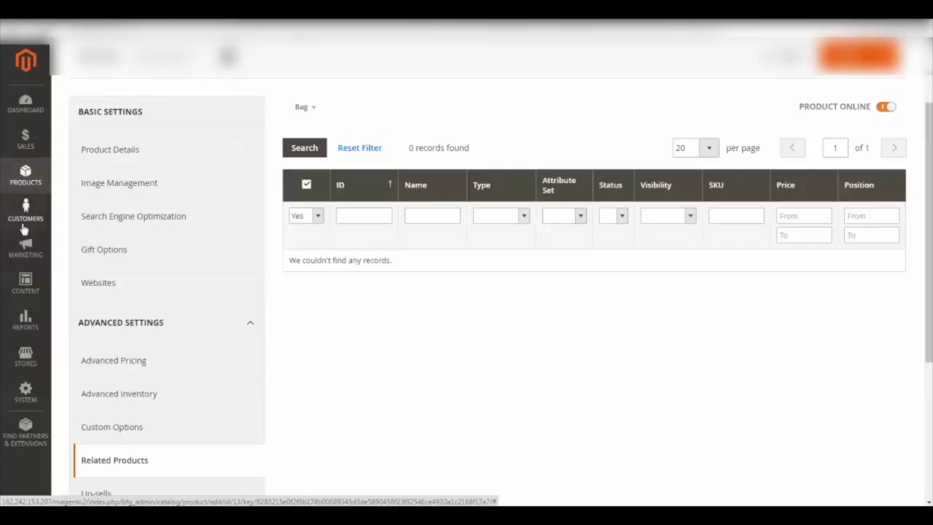
{"action": "left_click", "coordinate": [26, 248]}
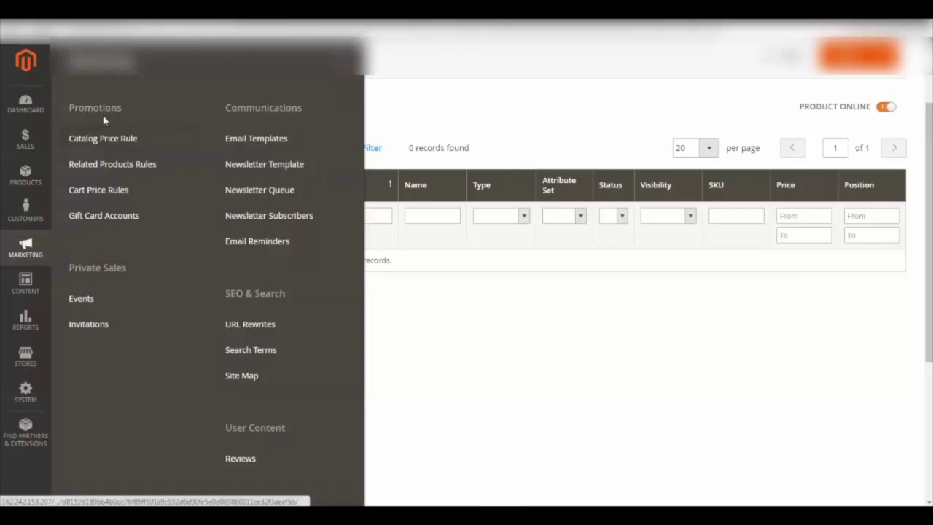
Go to Related Products Rules, review the four bag rules, and start a new rule
{"action": "left_click", "coordinate": [144, 167]}
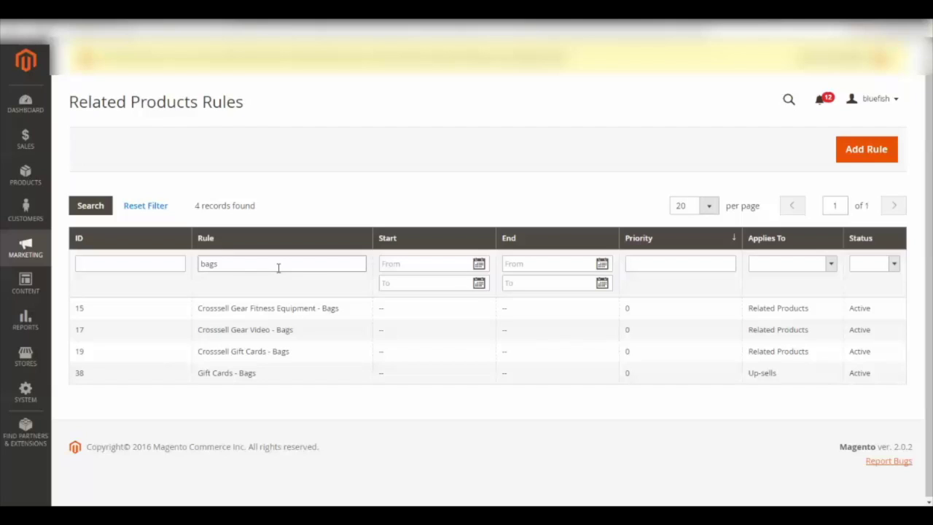
{"action": "left_click", "coordinate": [867, 150]}
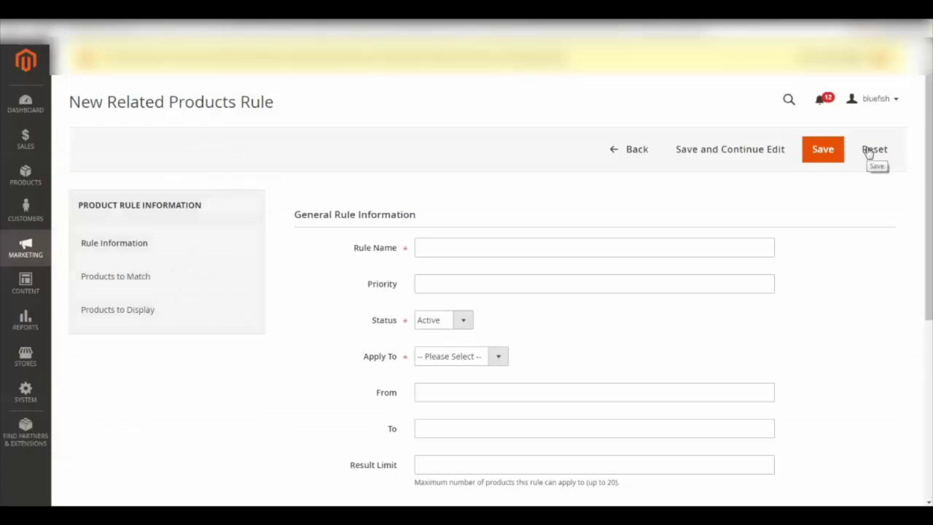
Name the new rule 'Related Products - Bags to Bags' with priority 1
{"action": "left_click", "coordinate": [545, 248]}
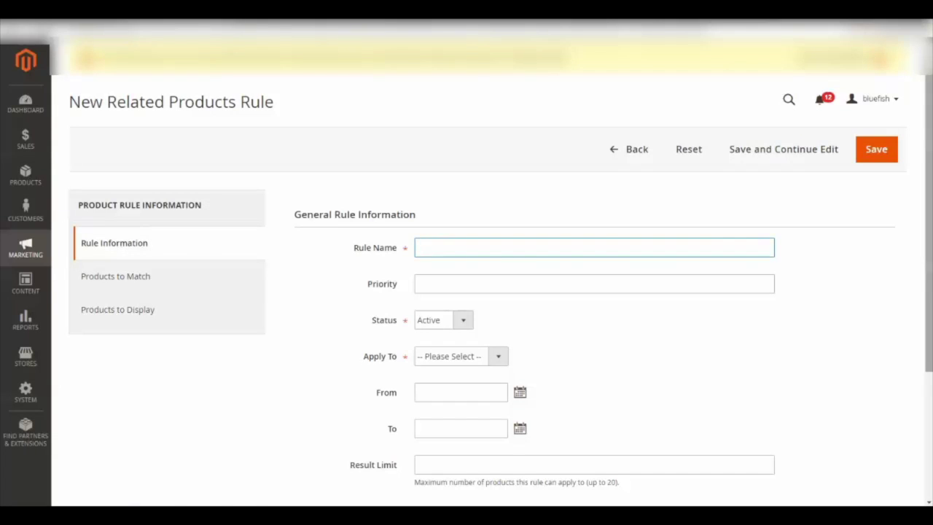
{"action": "type", "text": "Relate"}
{"action": "key", "text": "Down"}
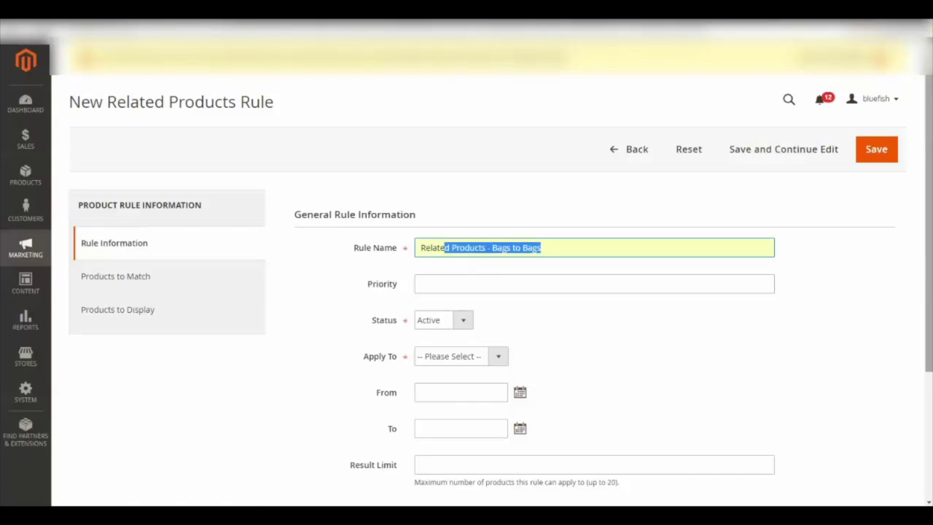
{"action": "key", "text": "Tab"}
{"action": "type", "text": "1"}
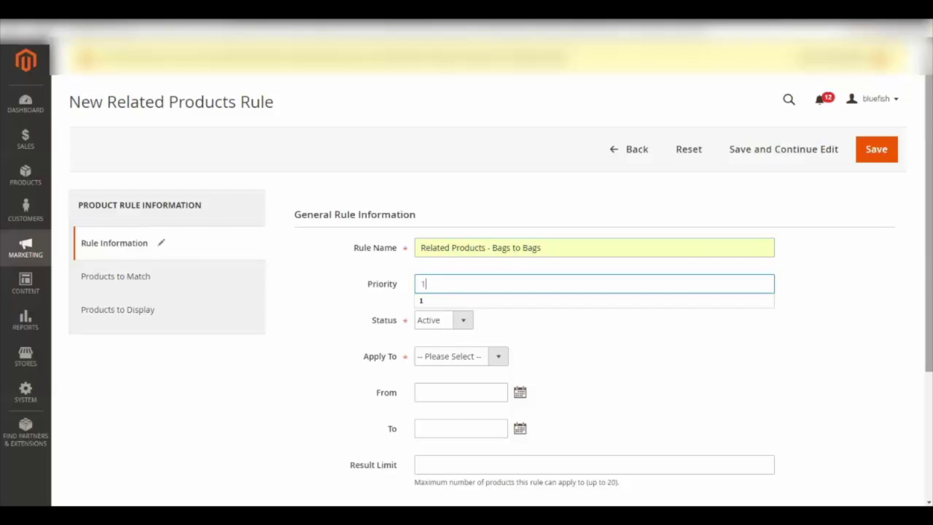
{"action": "key", "text": "Tab"}
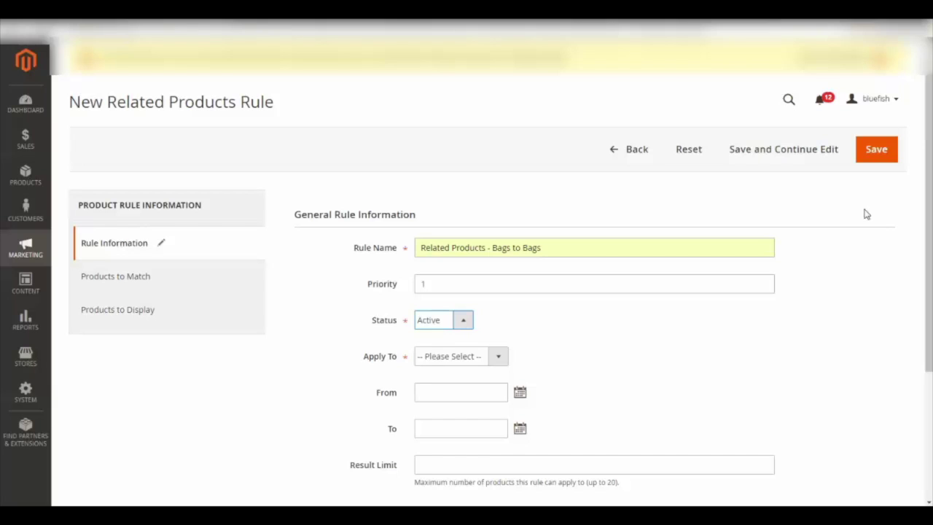
Make the rule apply to Related Products with a result limit of 3
{"action": "left_click", "coordinate": [500, 355]}
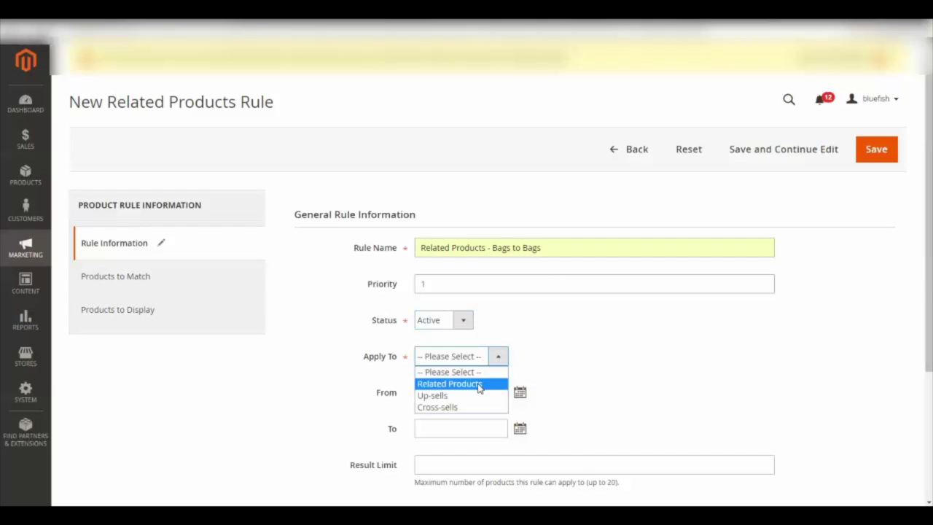
{"action": "left_click", "coordinate": [480, 384]}
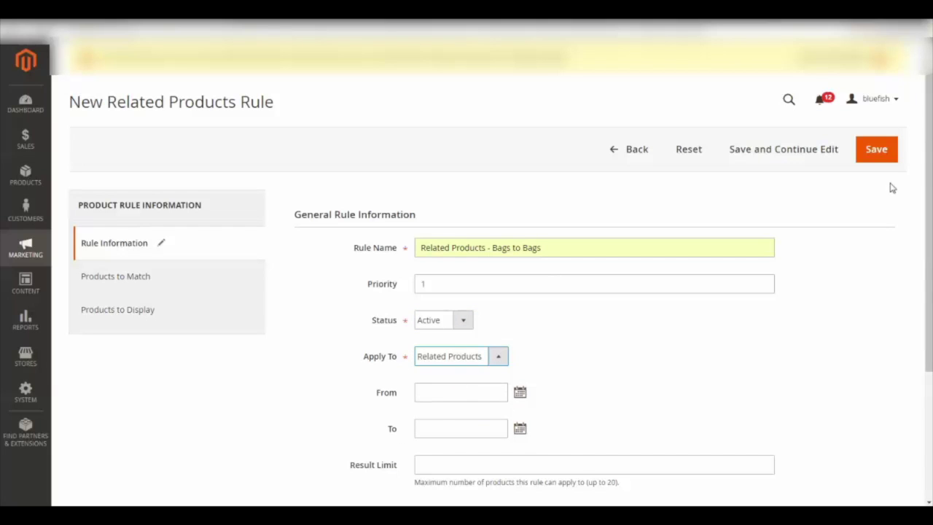
{"action": "left_click_drag", "start_coordinate": [926, 167], "coordinate": [926, 222]}
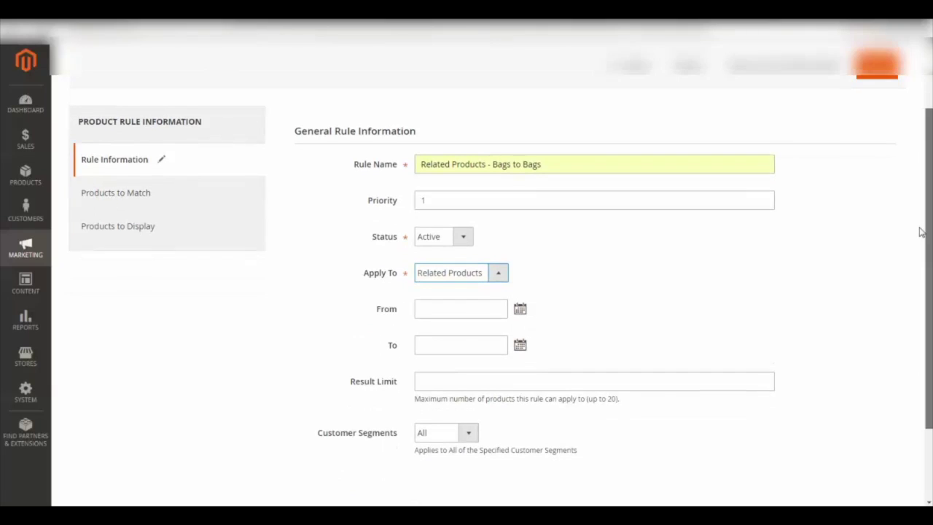
{"action": "left_click", "coordinate": [524, 379]}
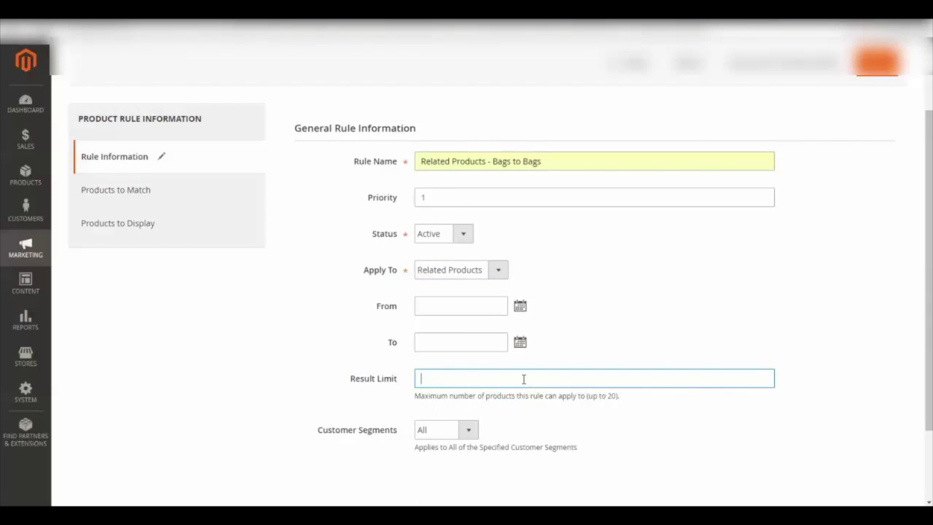
{"action": "type", "text": "3"}
{"action": "left_click", "coordinate": [532, 438]}
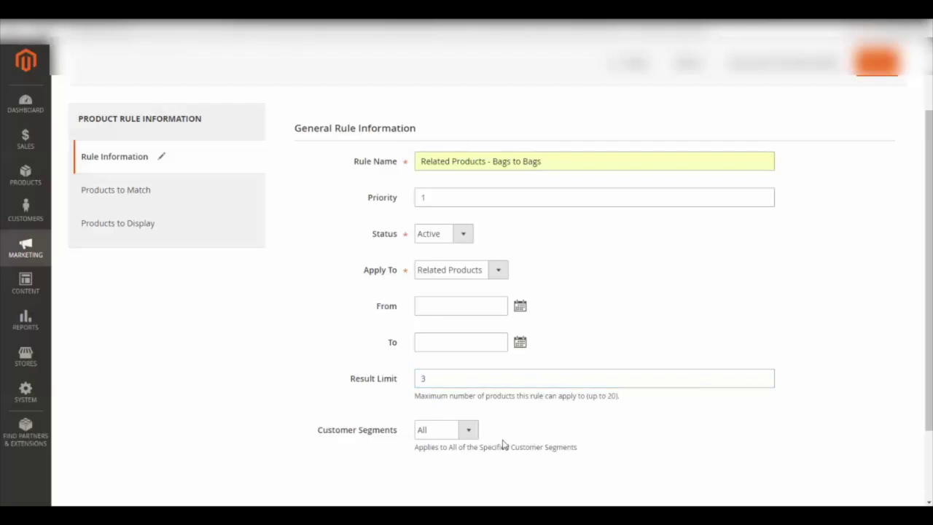
{"action": "left_click", "coordinate": [135, 191]}
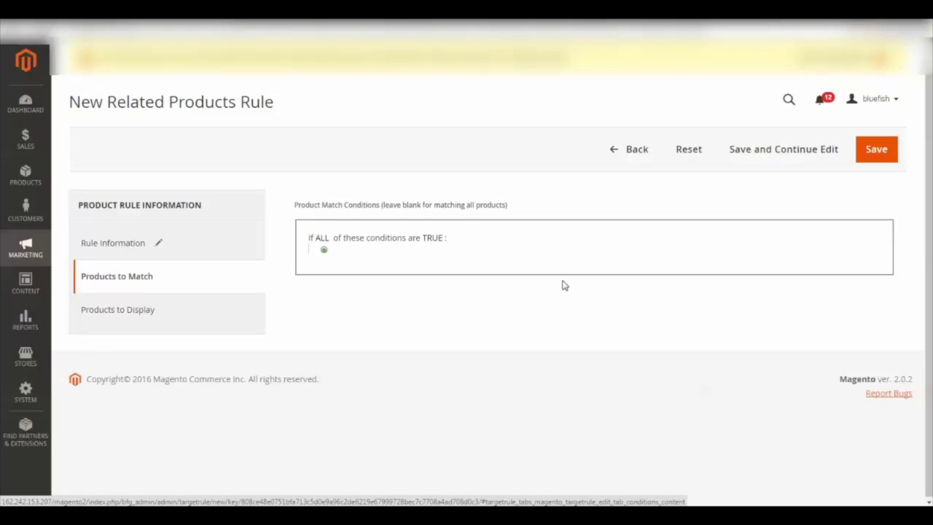
Add a Products to Match condition where Category is Gear > Bags
{"action": "left_click", "coordinate": [324, 250]}
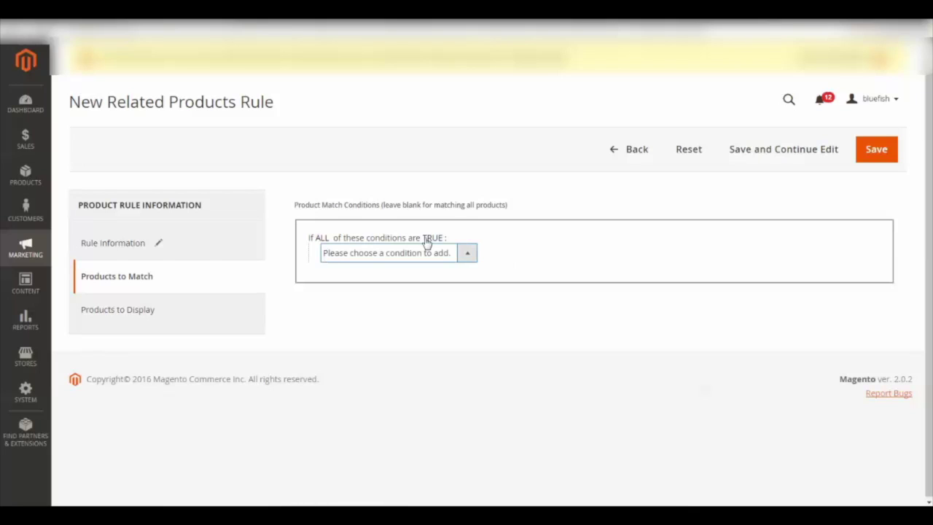
{"action": "left_click", "coordinate": [467, 253]}
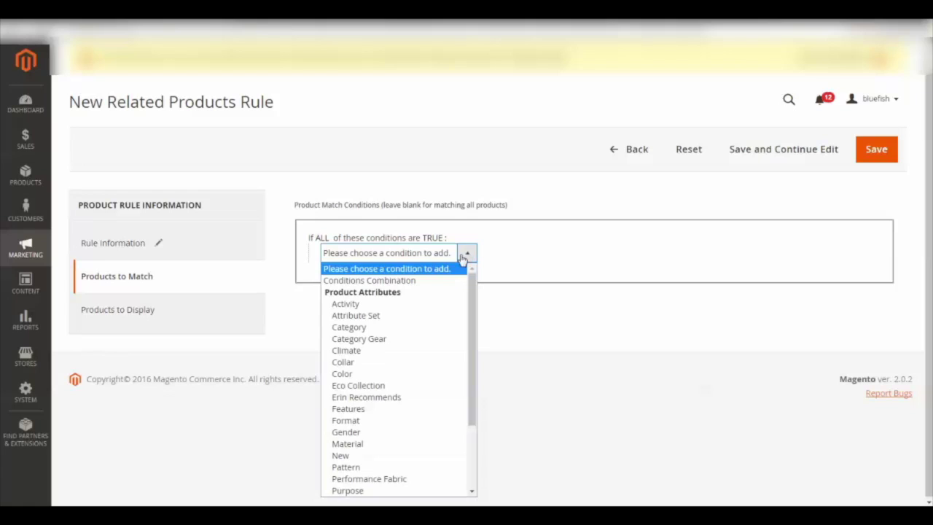
{"action": "left_click", "coordinate": [387, 327]}
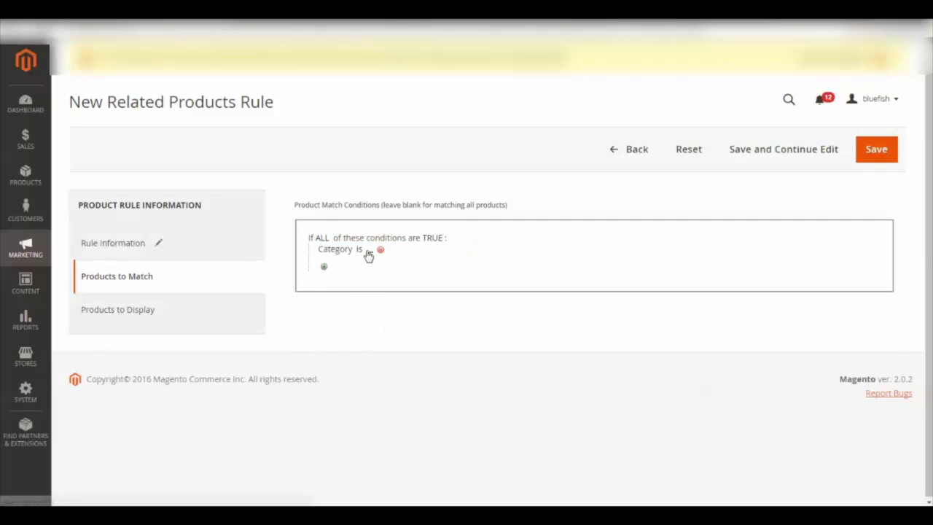
{"action": "left_click", "coordinate": [369, 251]}
{"action": "left_click", "coordinate": [473, 254]}
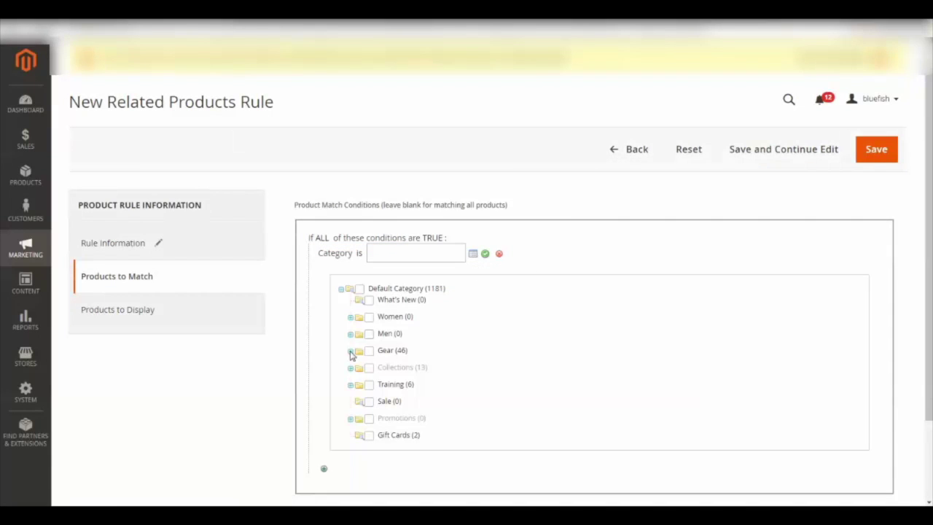
{"action": "left_click", "coordinate": [350, 350]}
{"action": "left_click", "coordinate": [379, 363]}
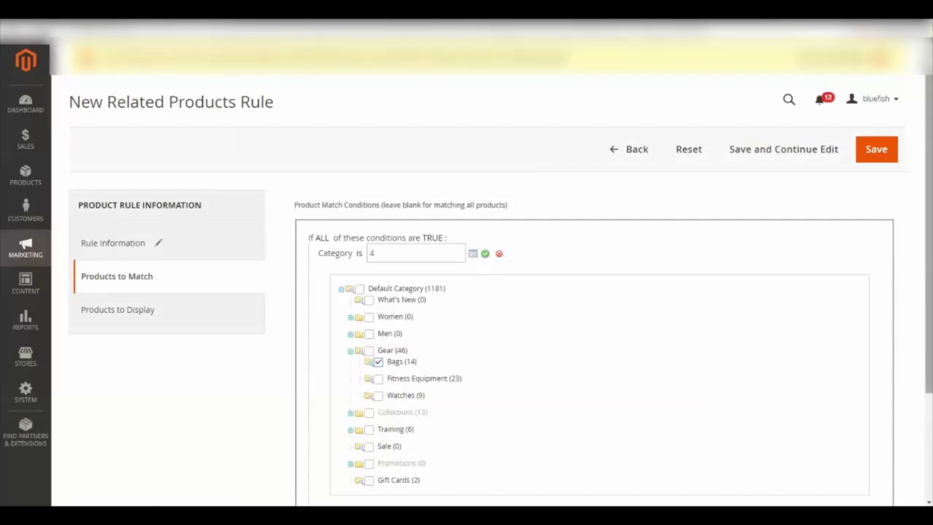
{"action": "left_click", "coordinate": [128, 315]}
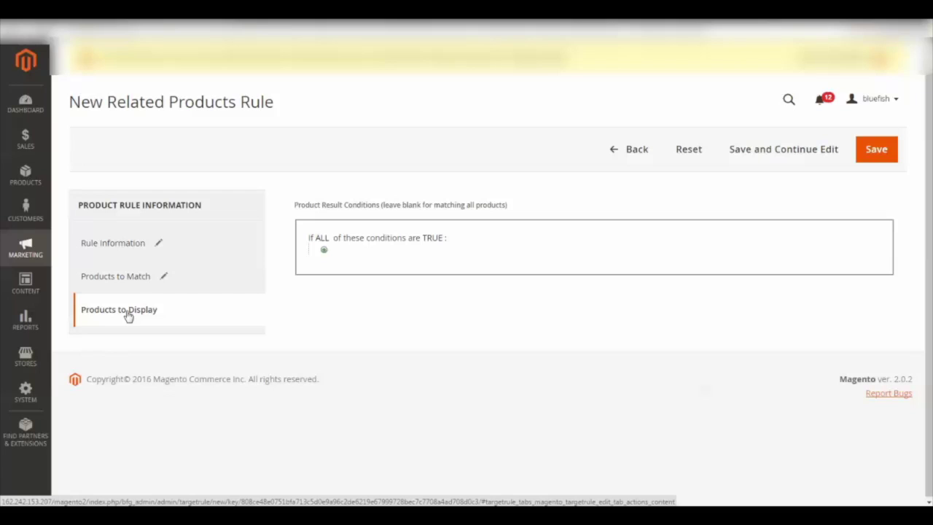
Display products whose Category is the same as matched product categories, then save the rule
{"action": "left_click", "coordinate": [324, 250]}
{"action": "left_click", "coordinate": [467, 255]}
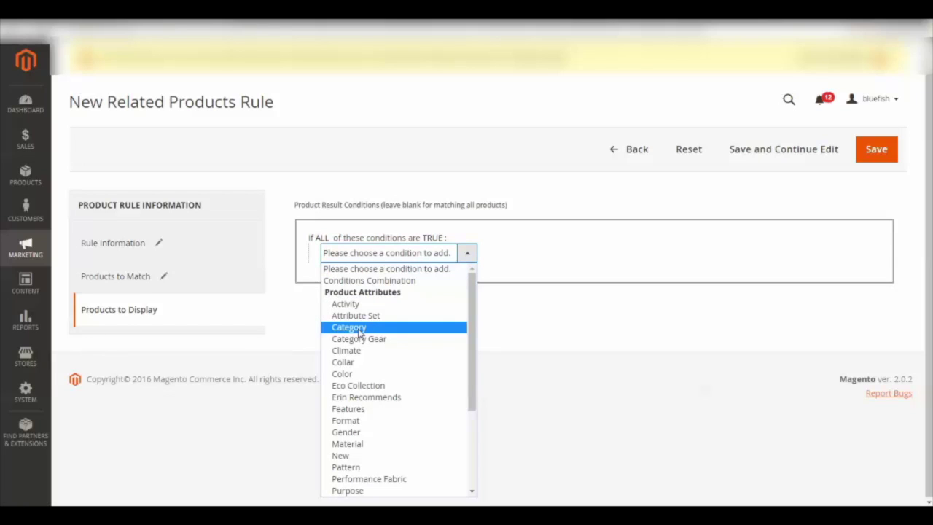
{"action": "left_click", "coordinate": [360, 328]}
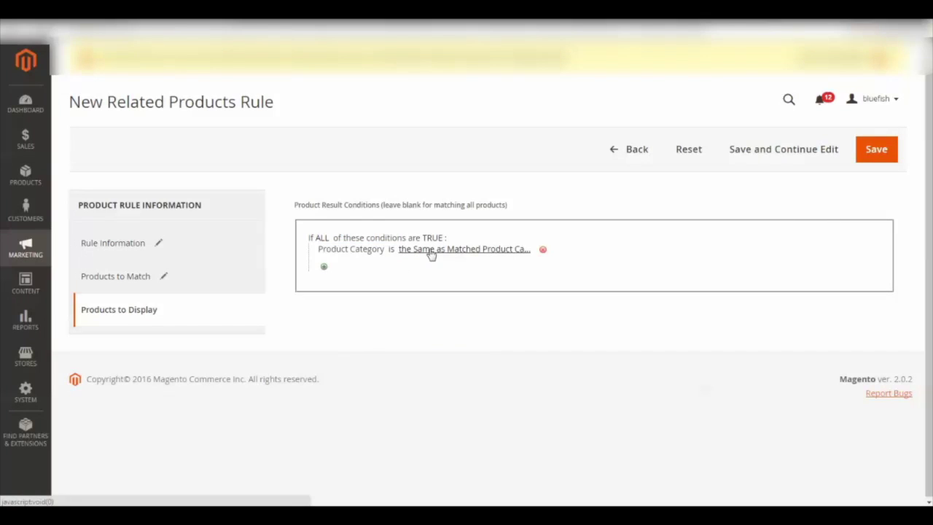
{"action": "left_click", "coordinate": [430, 250]}
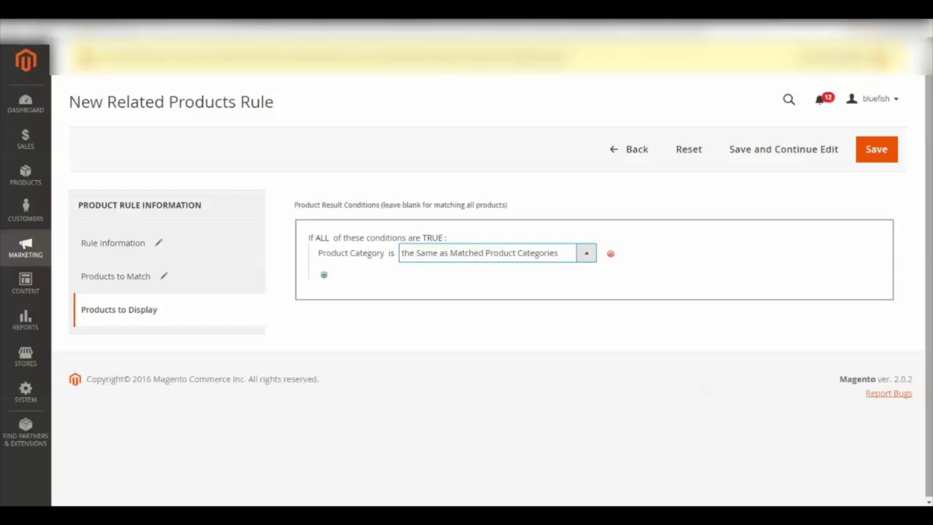
{"action": "left_click", "coordinate": [584, 253]}
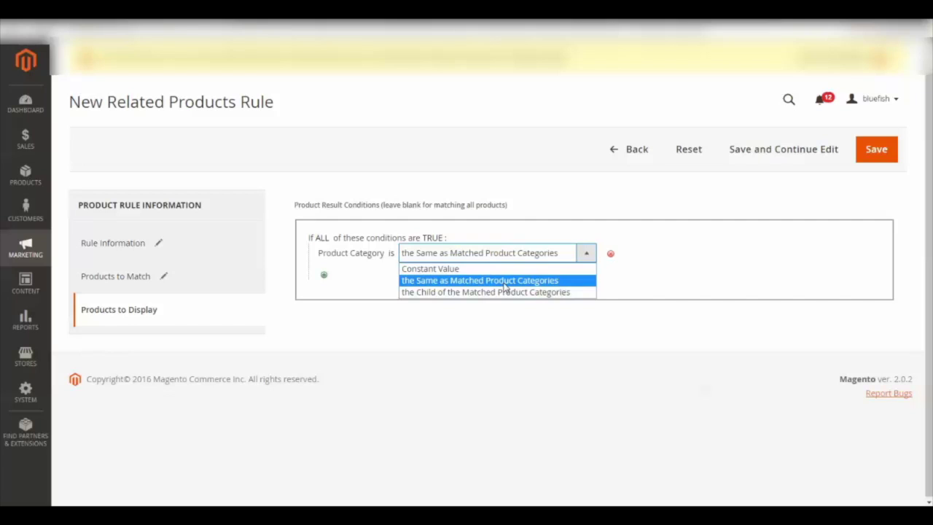
{"action": "left_click", "coordinate": [504, 284]}
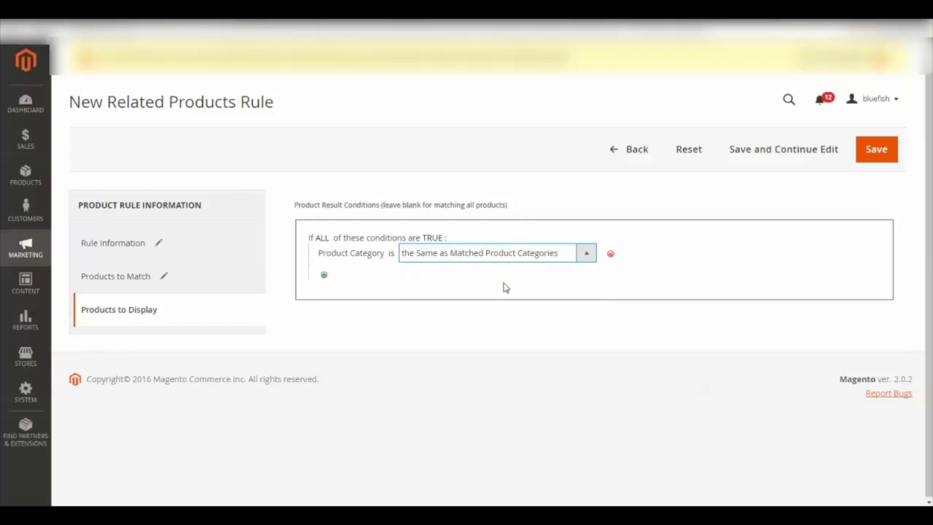
{"action": "left_click", "coordinate": [878, 150]}
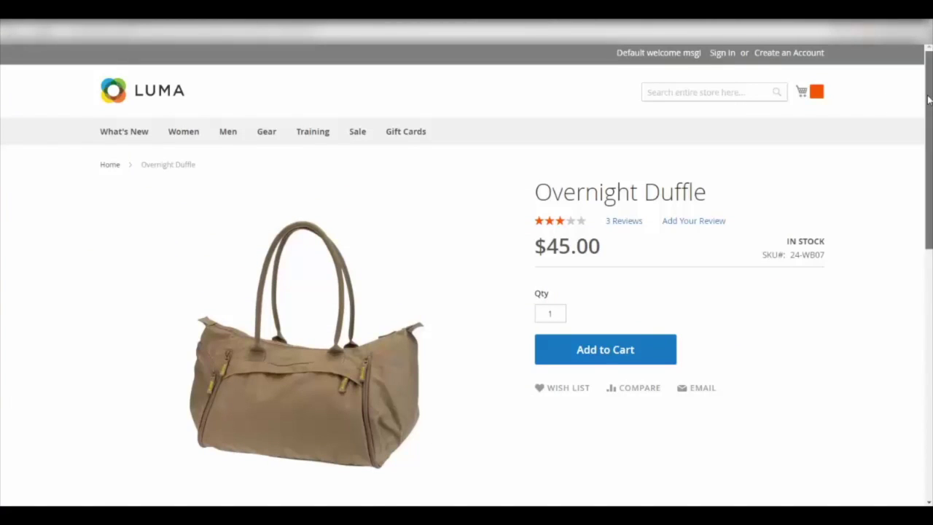
Scroll the Overnight Duffle page to see Joust Duffle Bag, Crown Summit Backpack and Strive Shoulder Pack
{"action": "left_click_drag", "start_coordinate": [929, 99], "coordinate": [929, 297]}
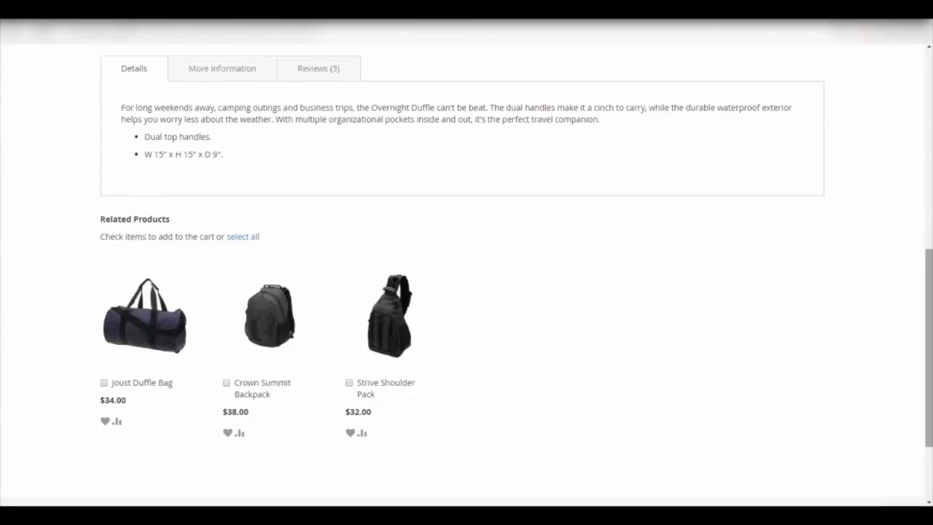